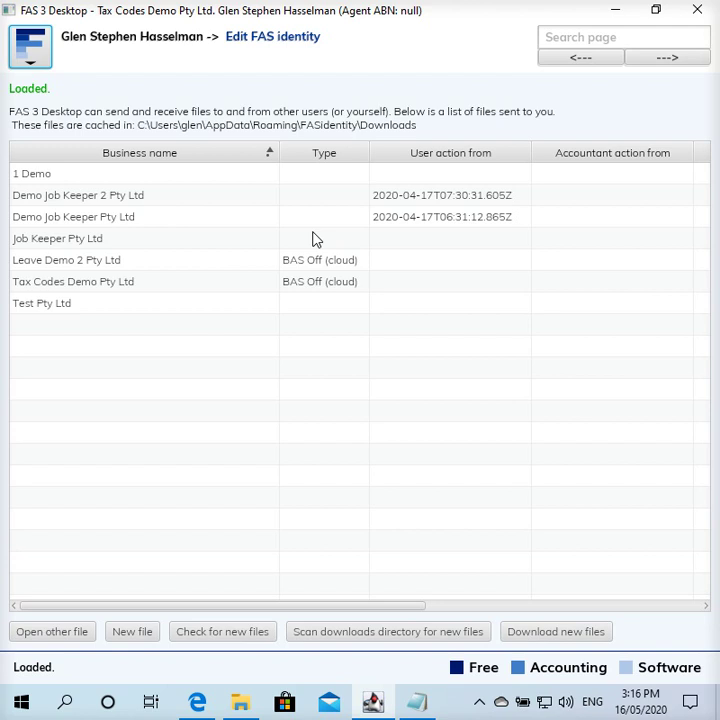
- Select the Tax Codes Demo Pty Ltd business file in the file list
left_click(316, 286)
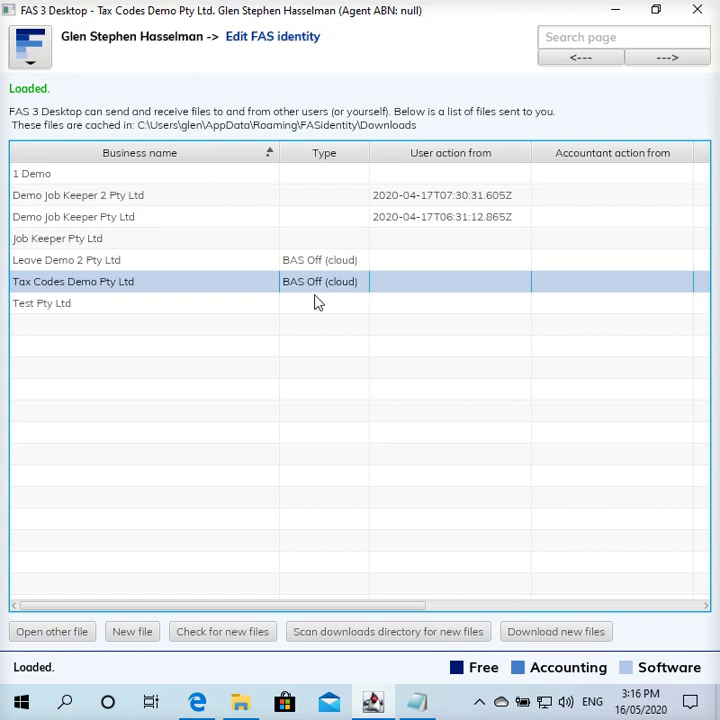
left_click(316, 306)
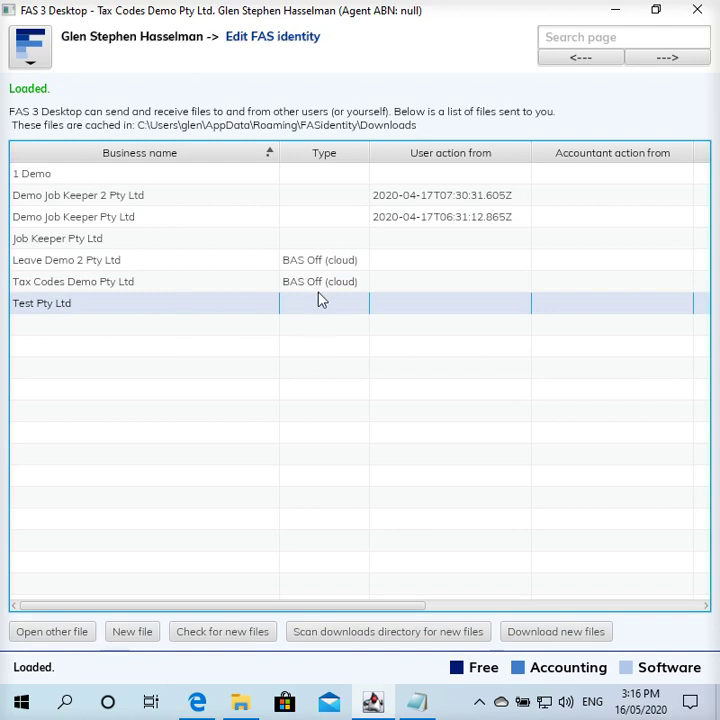
left_click(320, 288)
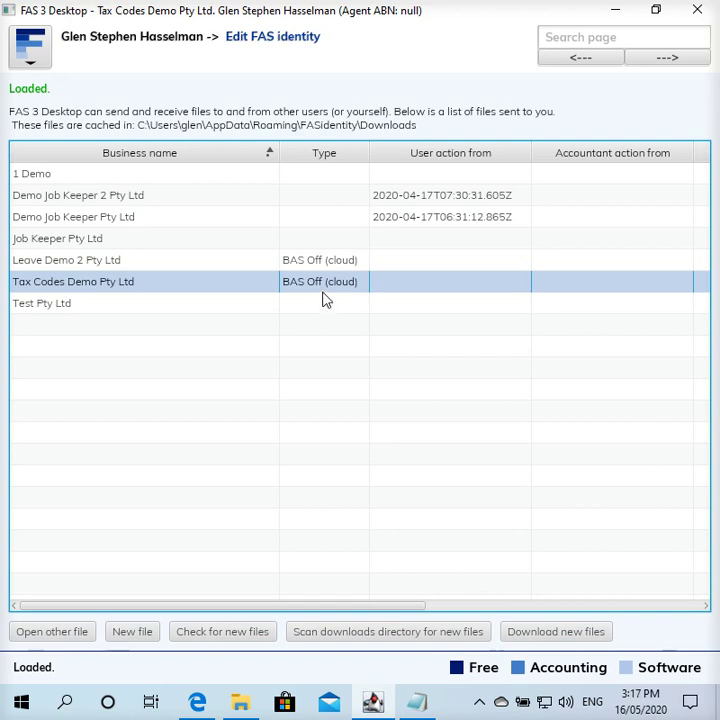
- Open the outgoing email server setup and inspect the Username, From address and Password fields
left_click(291, 44)
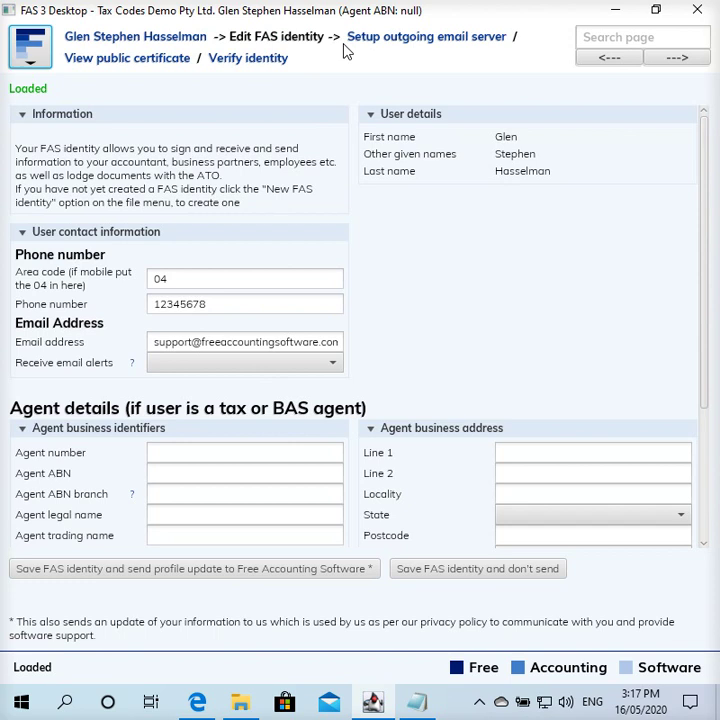
left_click(427, 40)
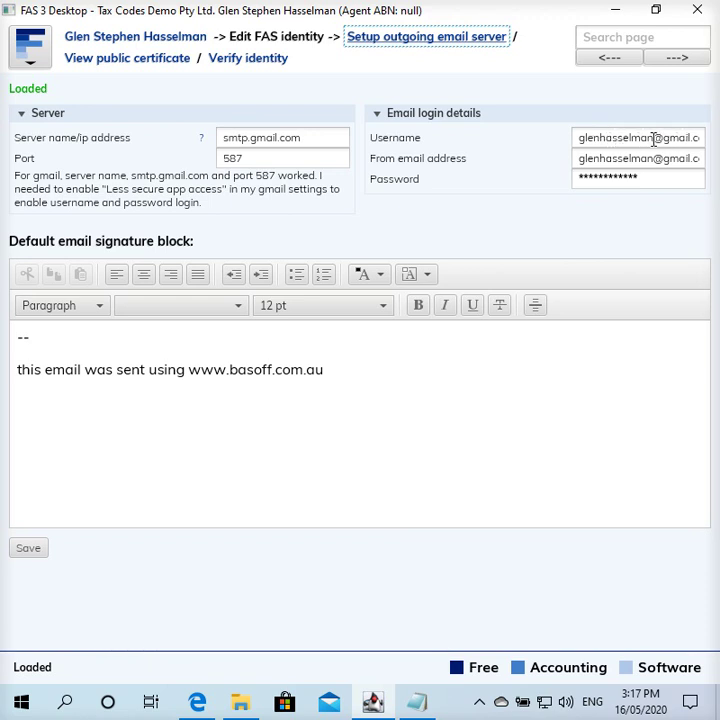
left_click_drag(654, 139, 709, 140)
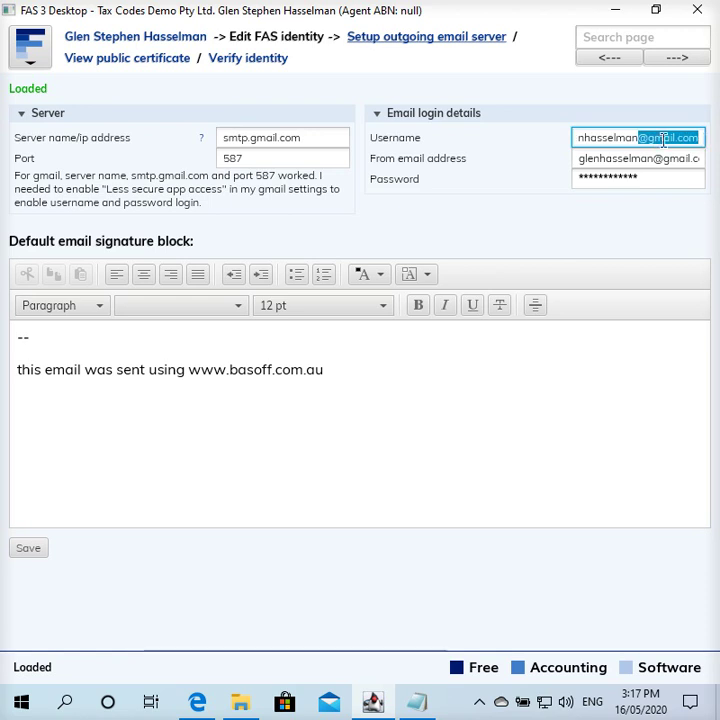
left_click_drag(709, 140, 532, 146)
left_click(590, 156)
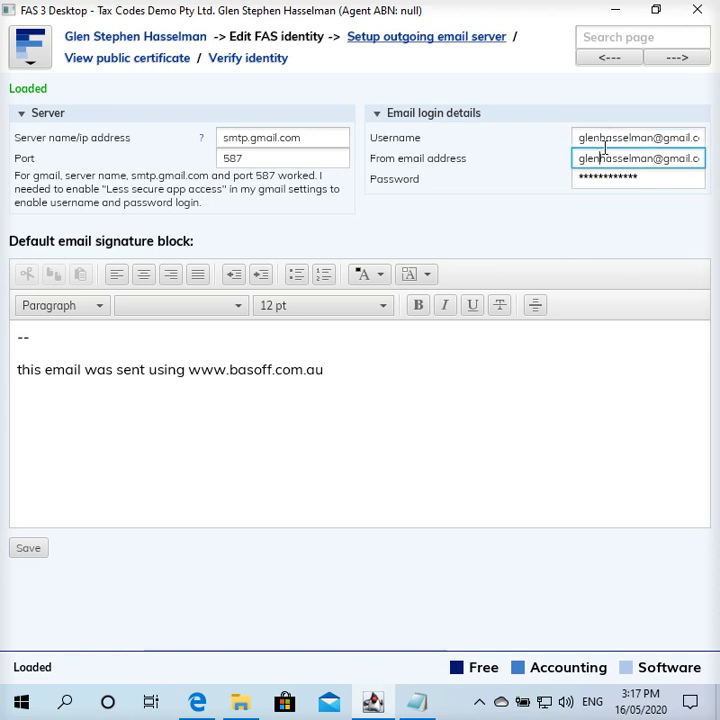
left_click(652, 138)
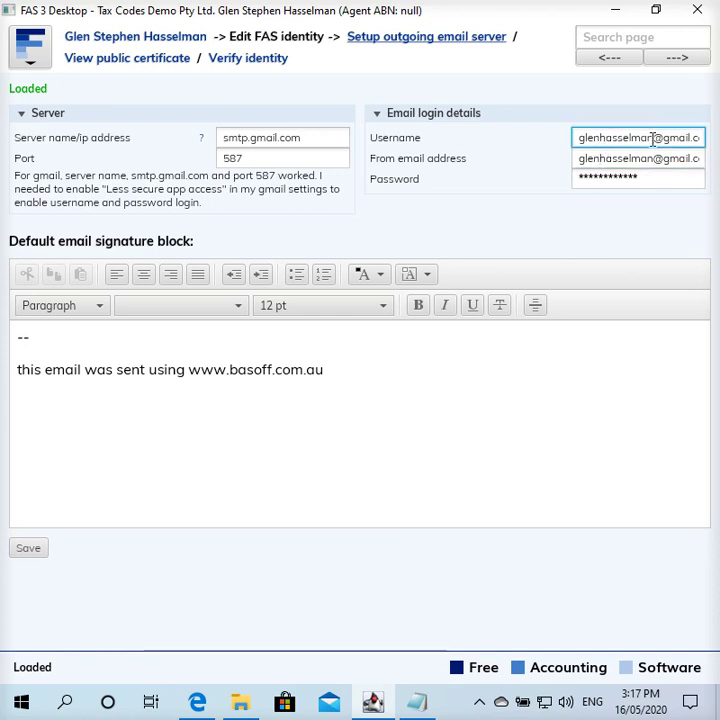
left_click(660, 181)
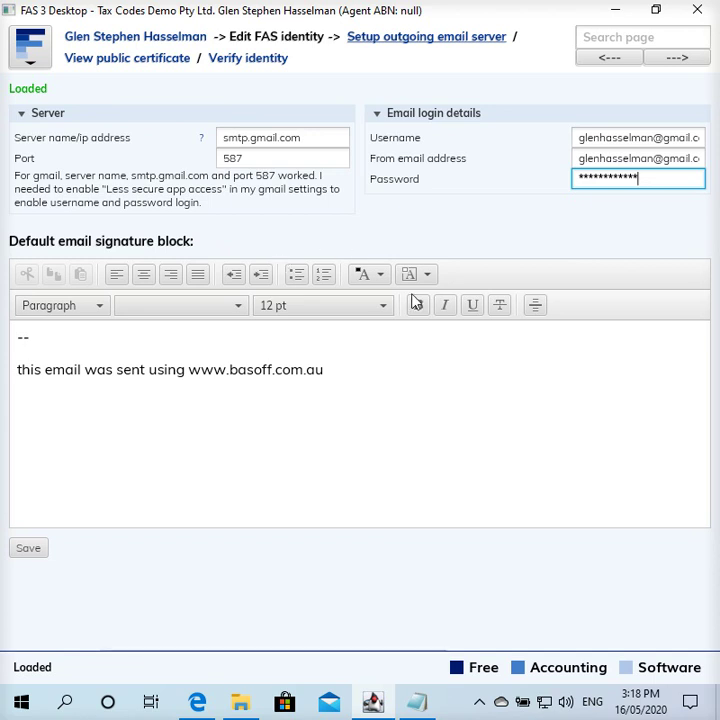
- From the Gmail inbox's account avatar, open Manage your Google Account
left_click(197, 703)
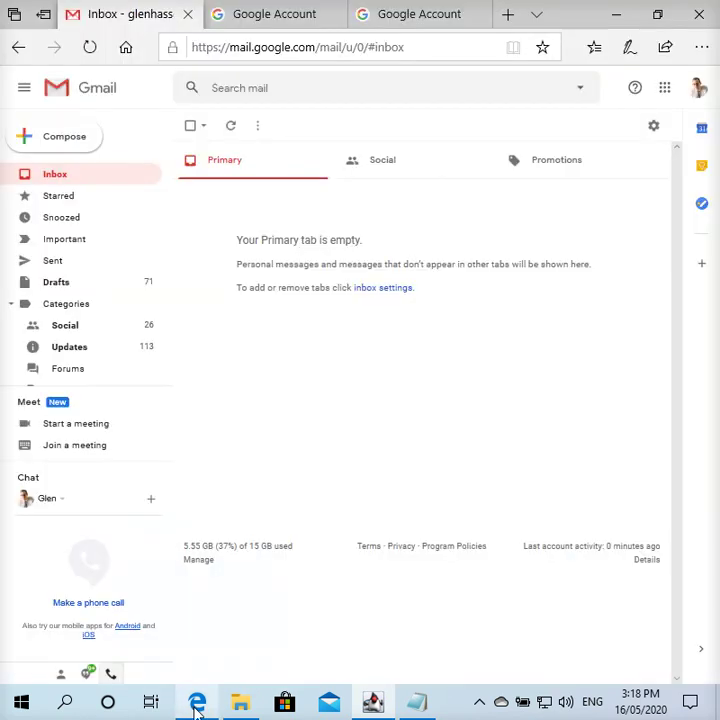
left_click(700, 98)
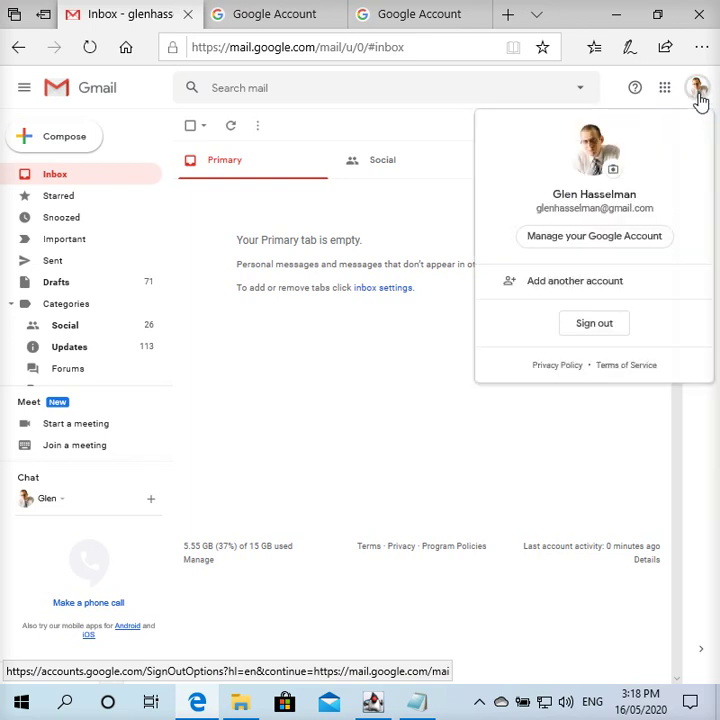
left_click(577, 247)
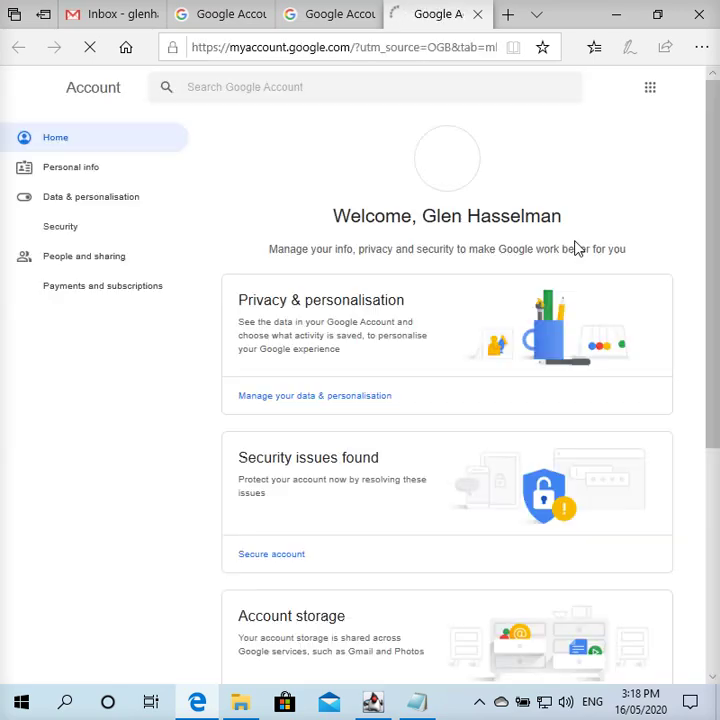
- Find Less secure app access, switched On, on the Google Account Security page
left_click(70, 230)
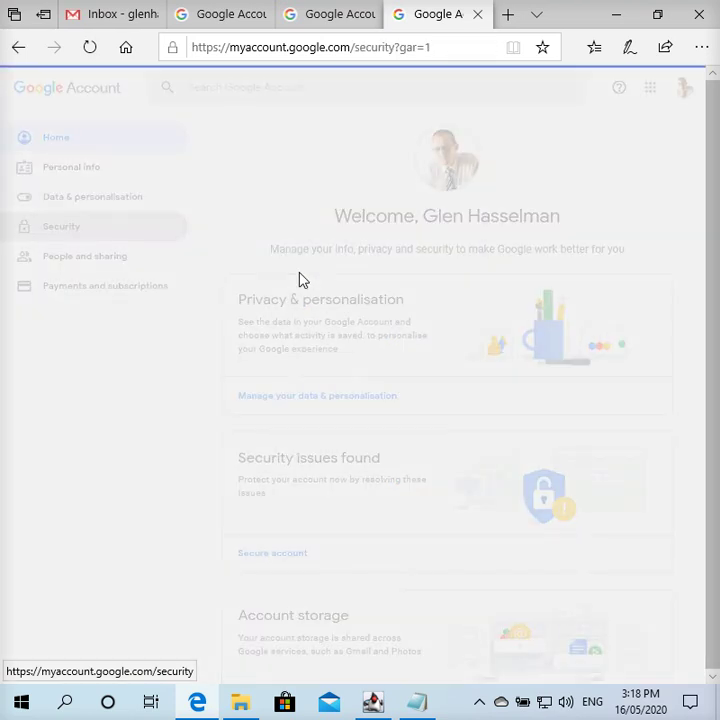
scroll(303, 280, "down", 10)
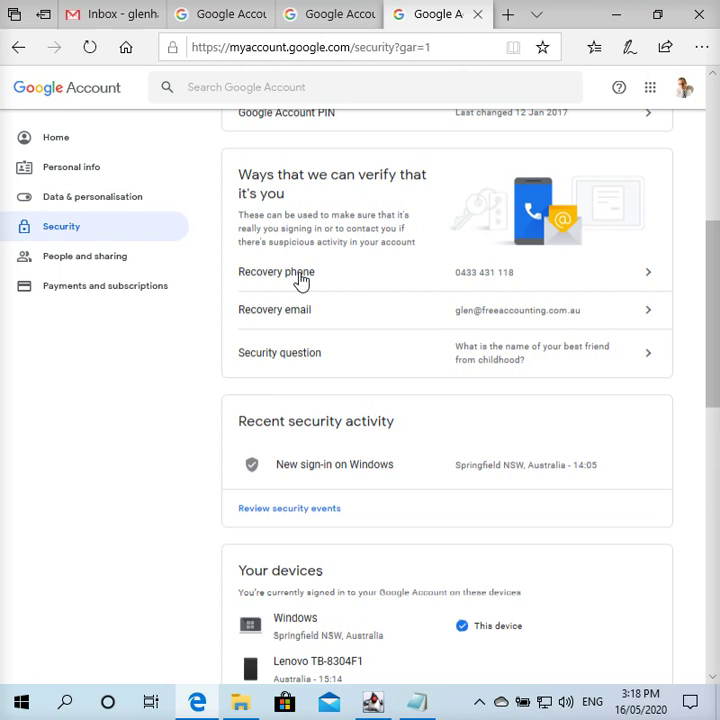
scroll(300, 282, "down", 3)
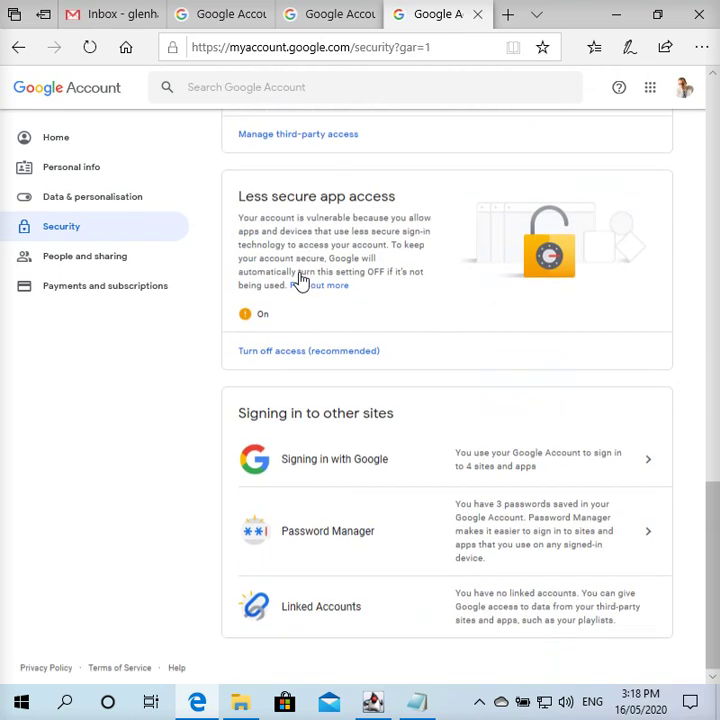
scroll(299, 283, "up", 1)
left_click_drag(238, 289, 407, 299)
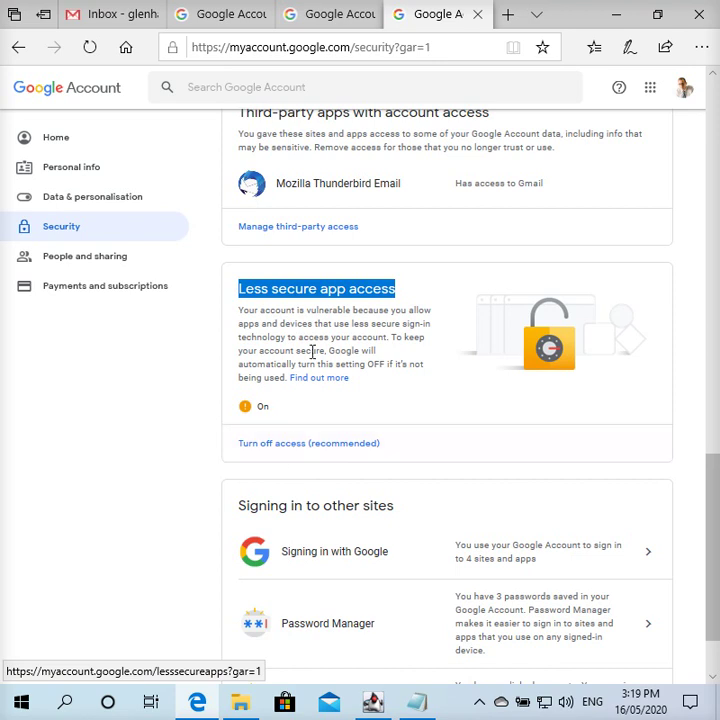
left_click(300, 310)
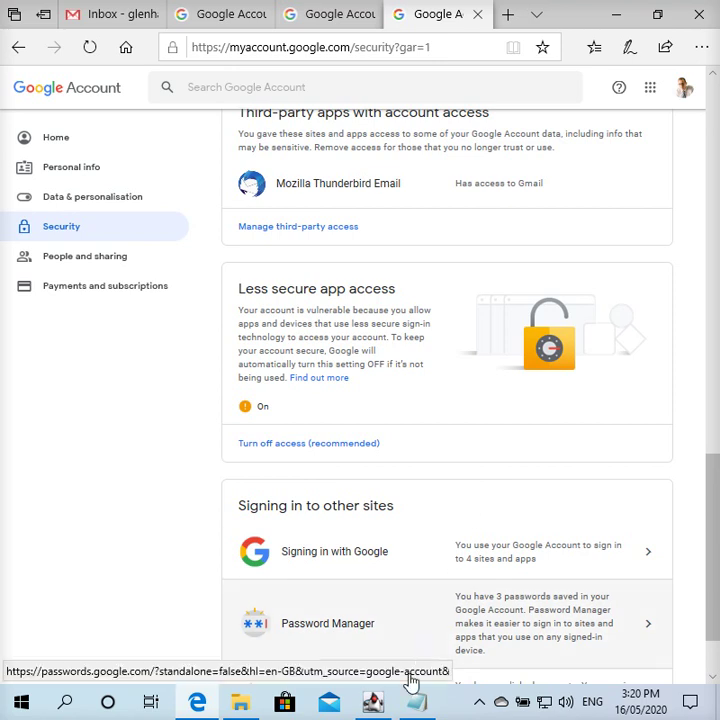
- Add a bold 'Have a nice day!' line below the '--' in the default email signature
left_click(373, 704)
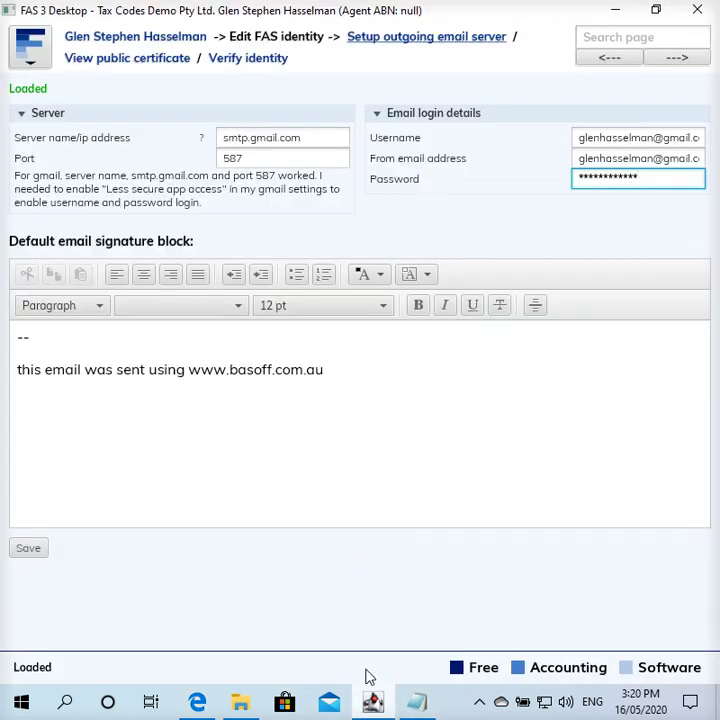
left_click(399, 387)
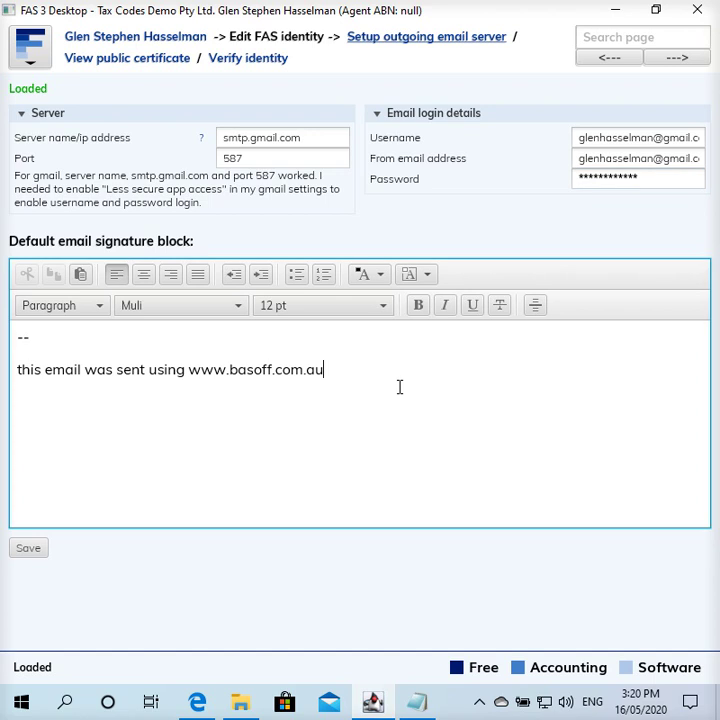
left_click(79, 335)
key("Return")
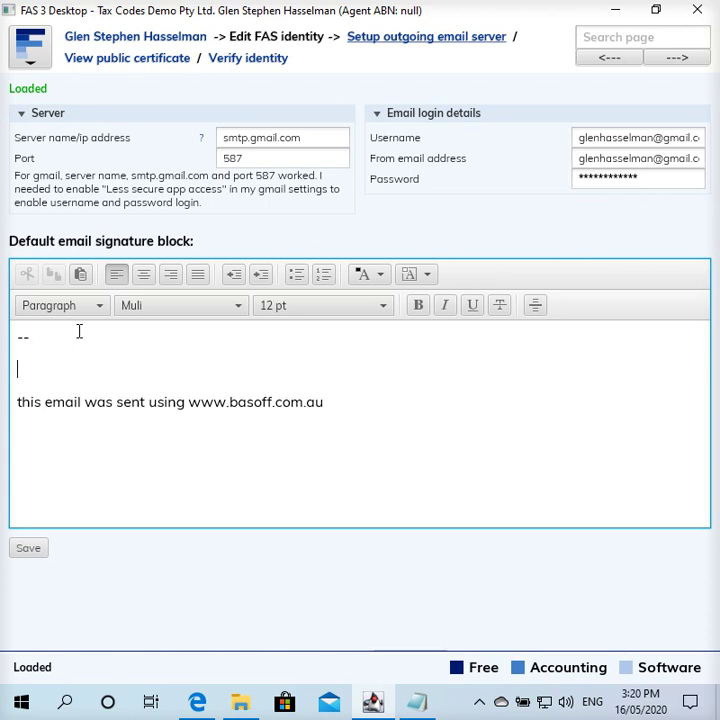
type("Have a nice day!")
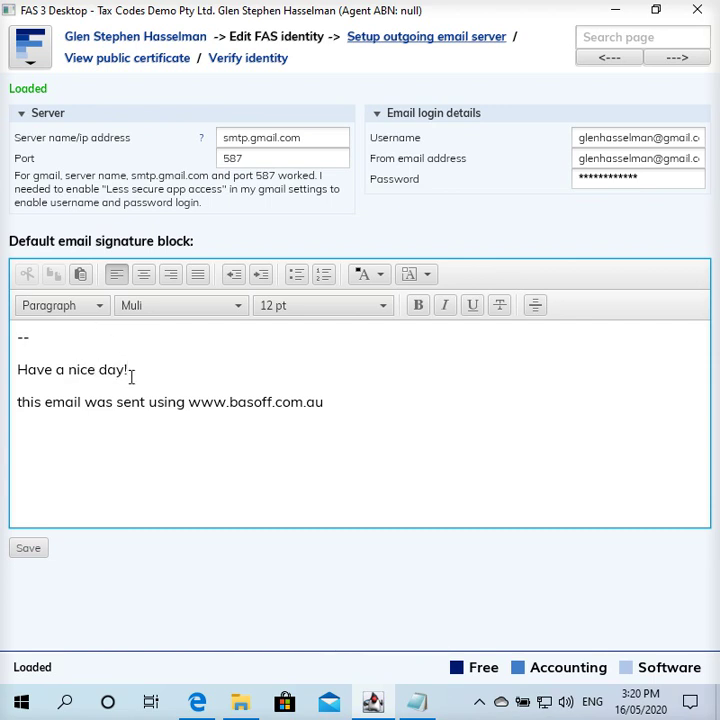
left_click_drag(131, 372, 8, 369)
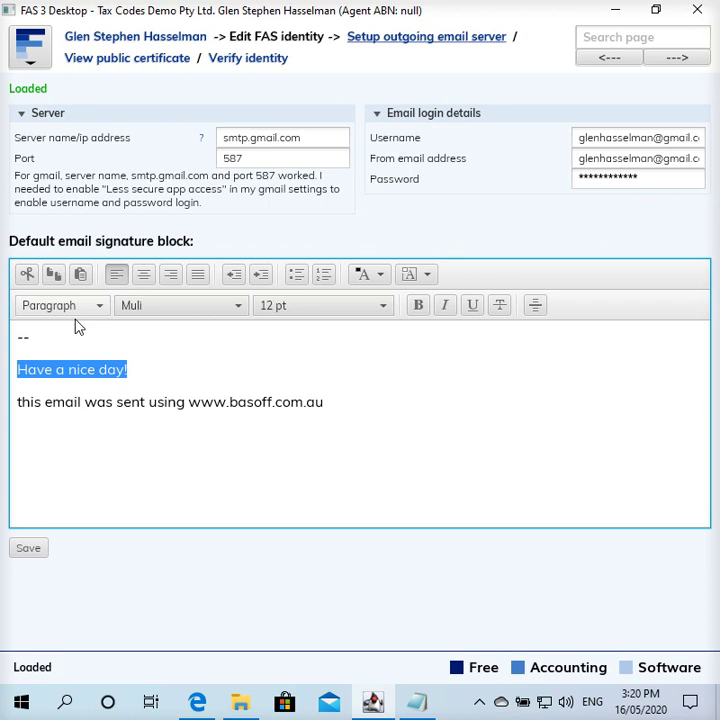
key("ctrl+b")
left_click(296, 404)
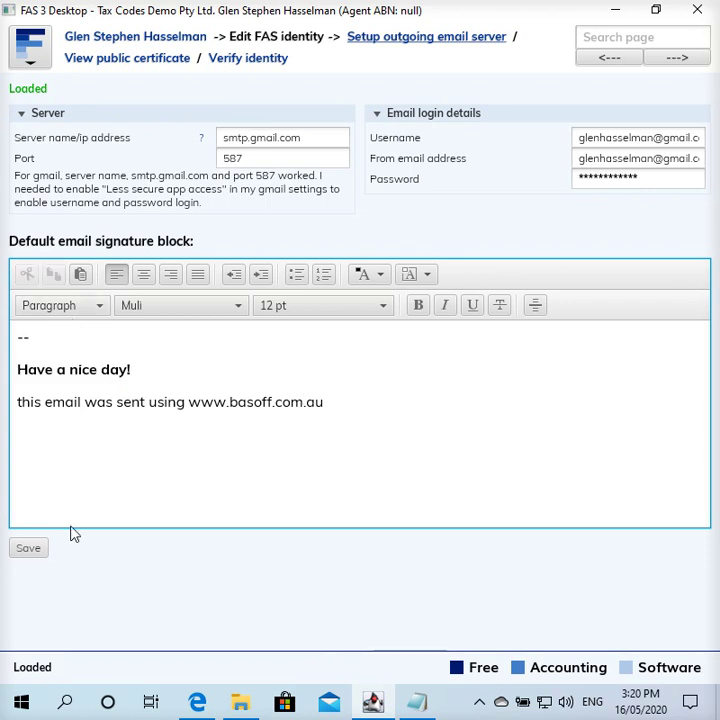
left_click(30, 550)
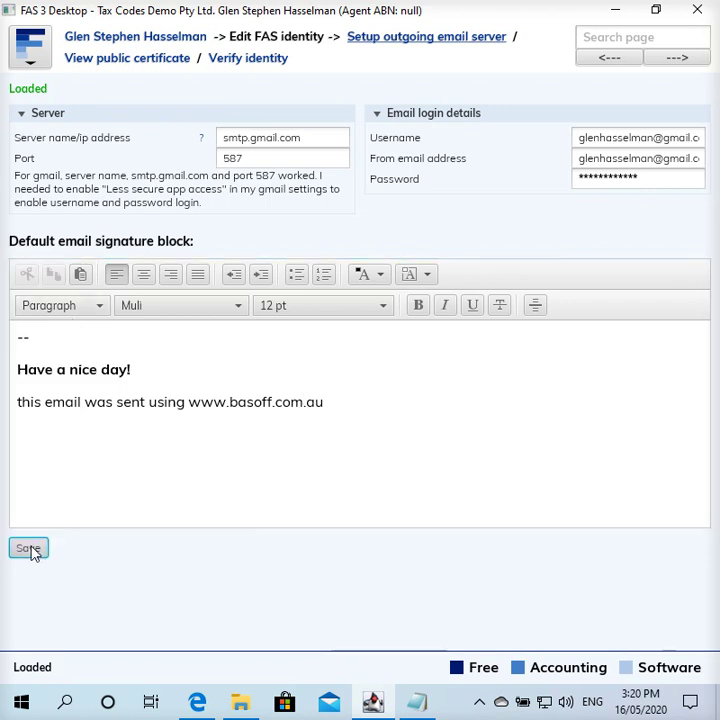
- Save the email server settings and open the Tax Codes Demo Pty Ltd sales worksheet
left_click(184, 44)
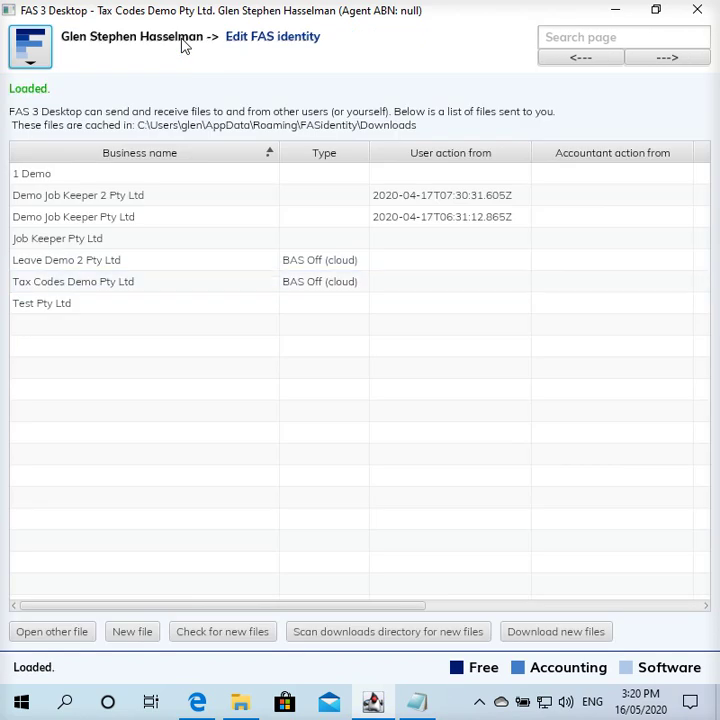
double_click(311, 283)
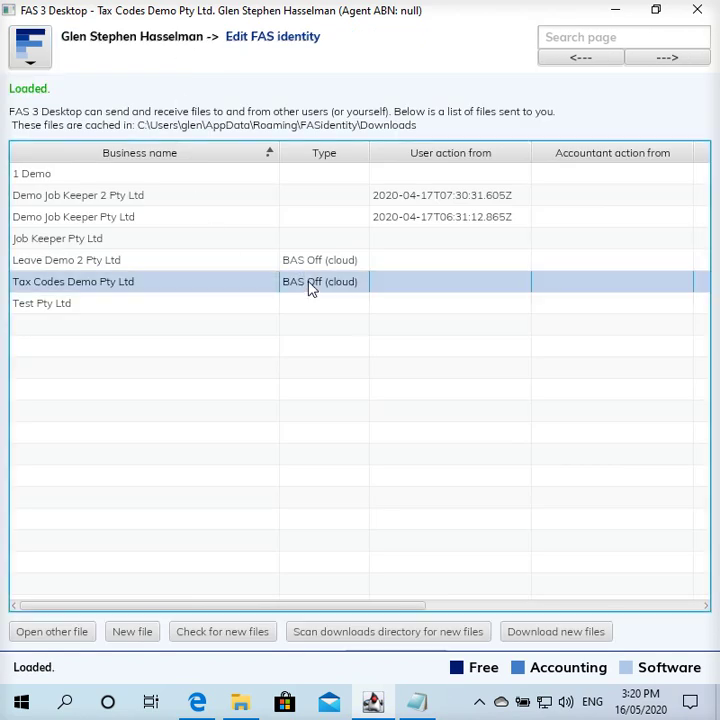
left_click(170, 158)
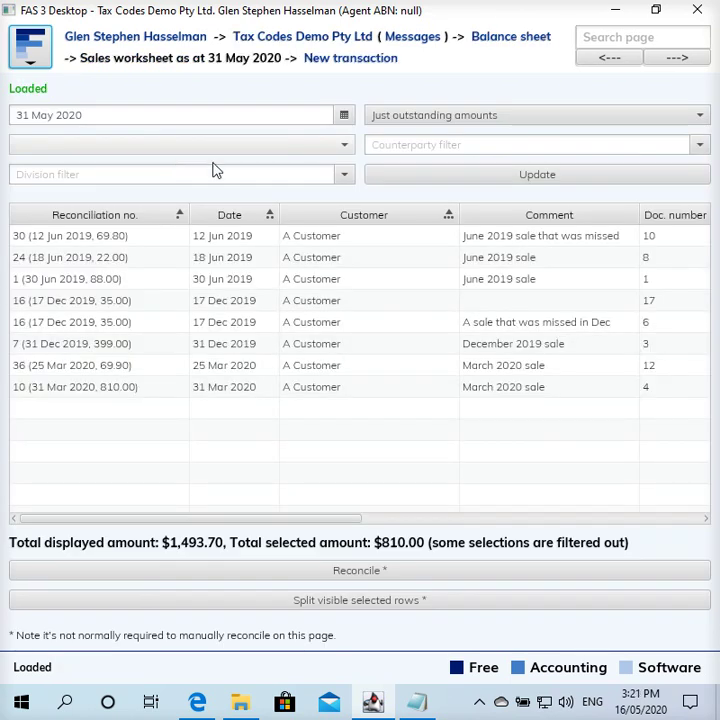
- Open the 31 Mar 2020 $810.00 sale and start an email of its invoice
left_click(500, 393)
double_click(502, 398)
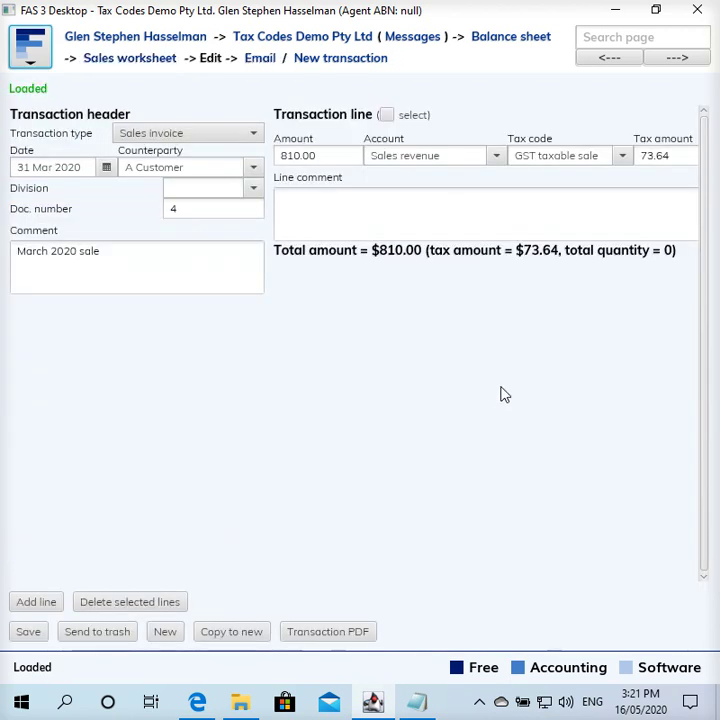
left_click(256, 64)
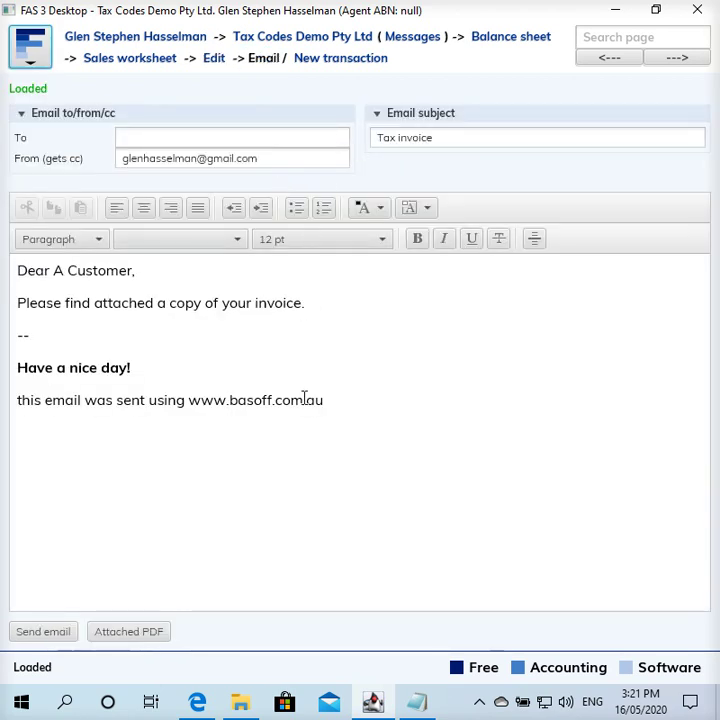
left_click_drag(324, 400, 5, 337)
left_click(418, 292)
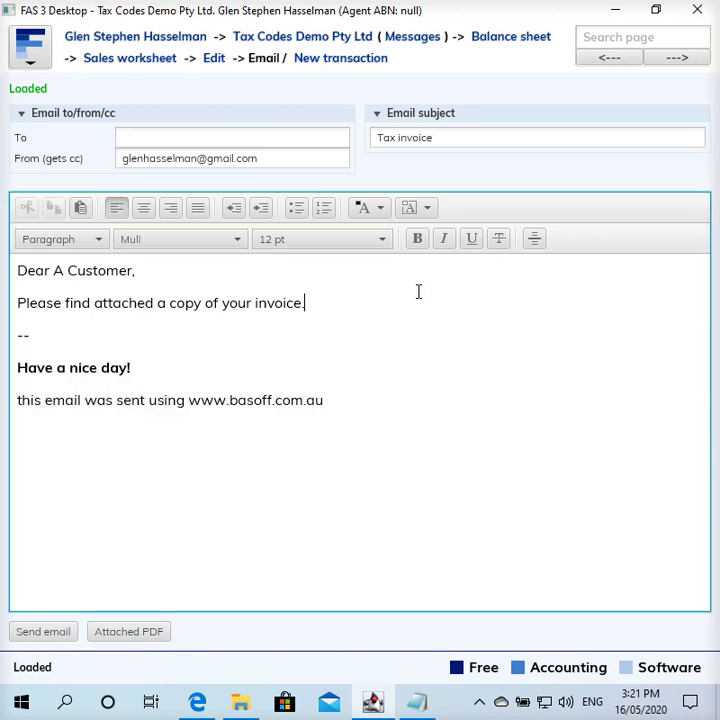
left_click_drag(331, 302, 364, 308)
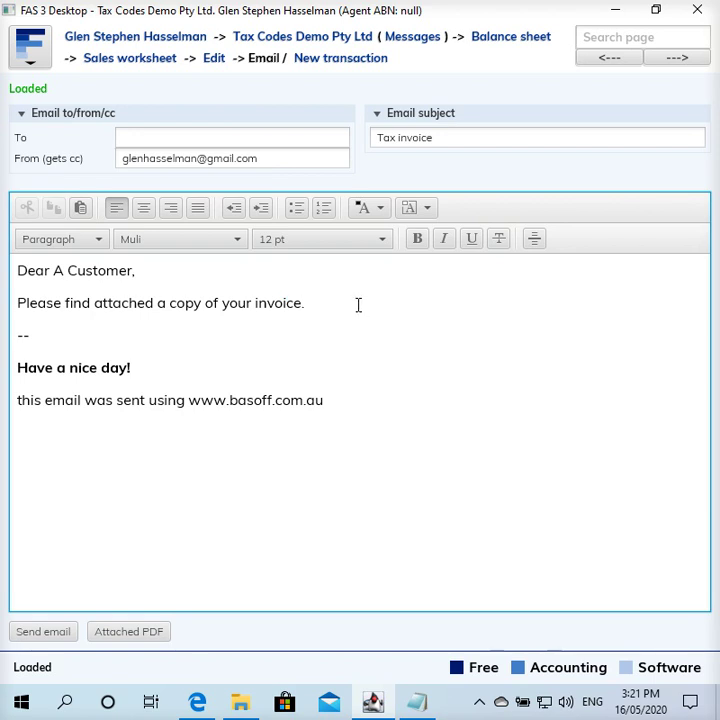
left_click_drag(286, 153, 122, 147)
key("ctrl+c")
left_click(199, 138)
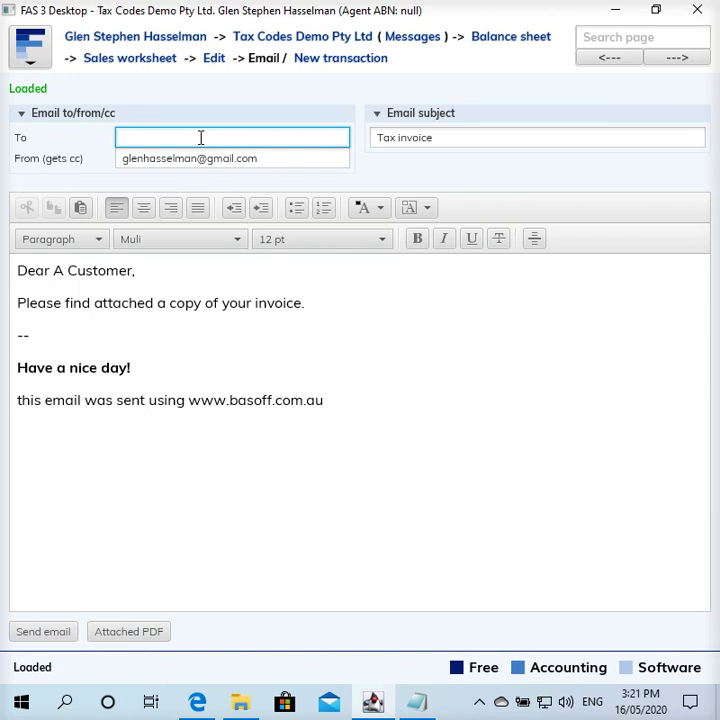
- Address the Tax invoice email to your own Gmail address, check the From address, and send it
key("ctrl+v")
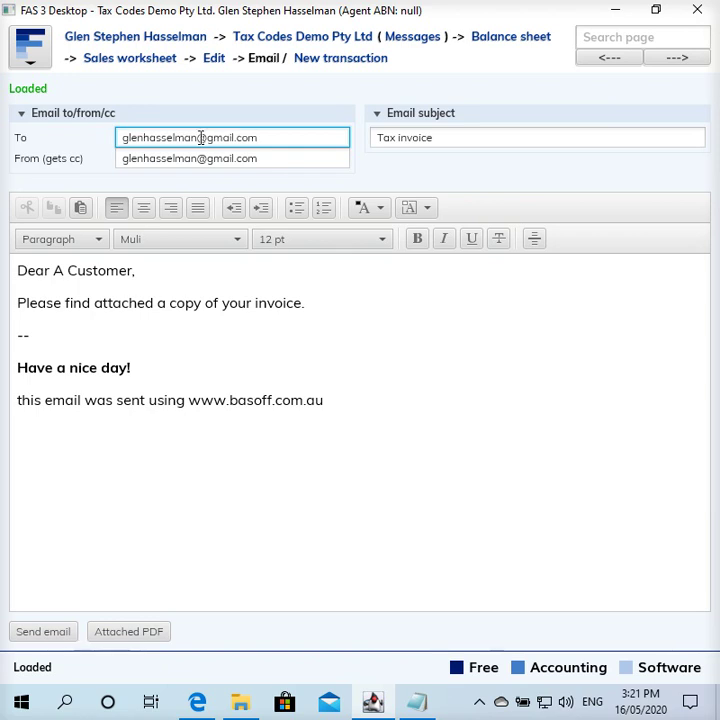
left_click(268, 159)
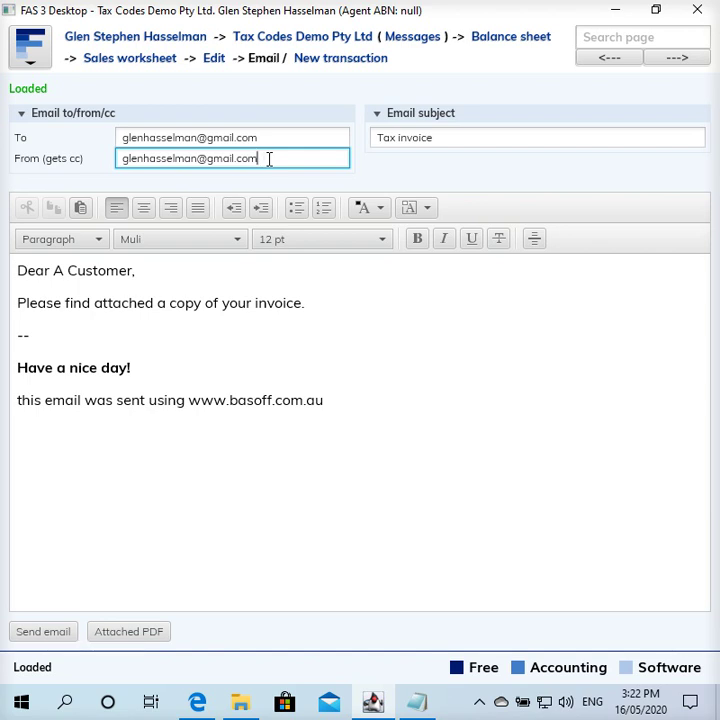
left_click(42, 632)
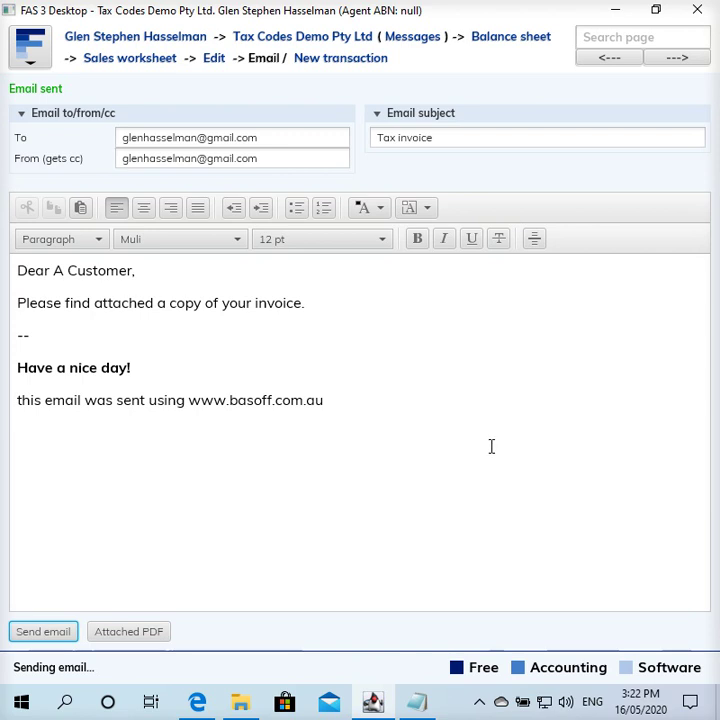
mouse_move(196, 704)
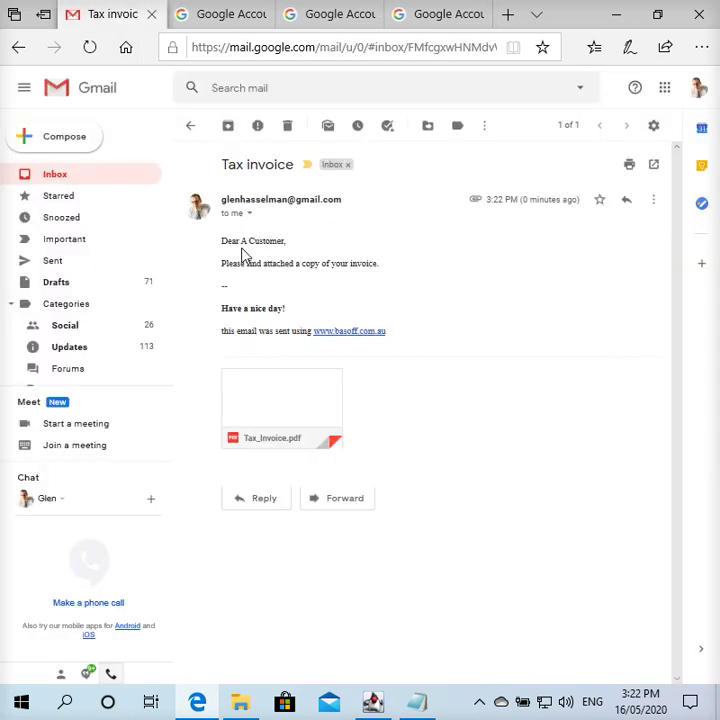
- Check the received email's signature and preview Tax_Invoice.pdf, the $810.00 invoice number 4
left_click_drag(231, 241, 295, 328)
left_click(285, 327)
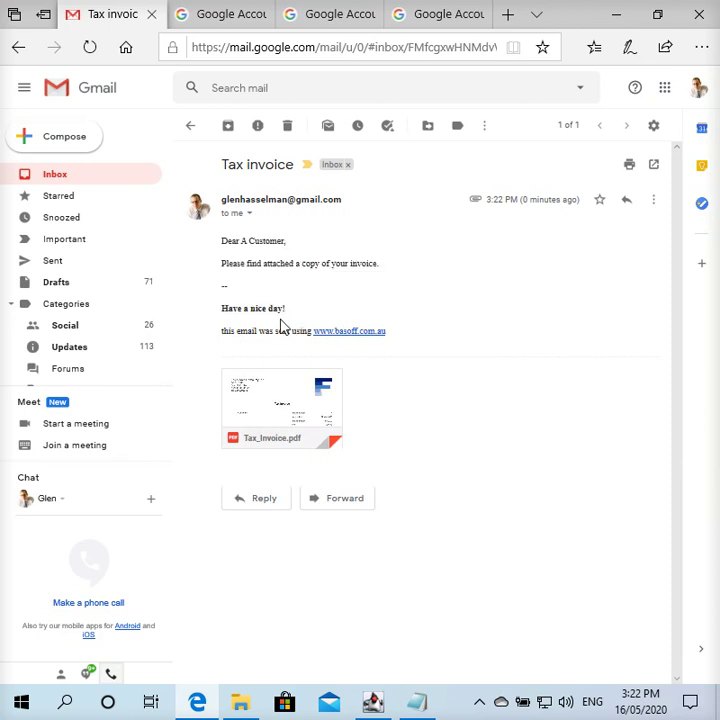
mouse_move(233, 400)
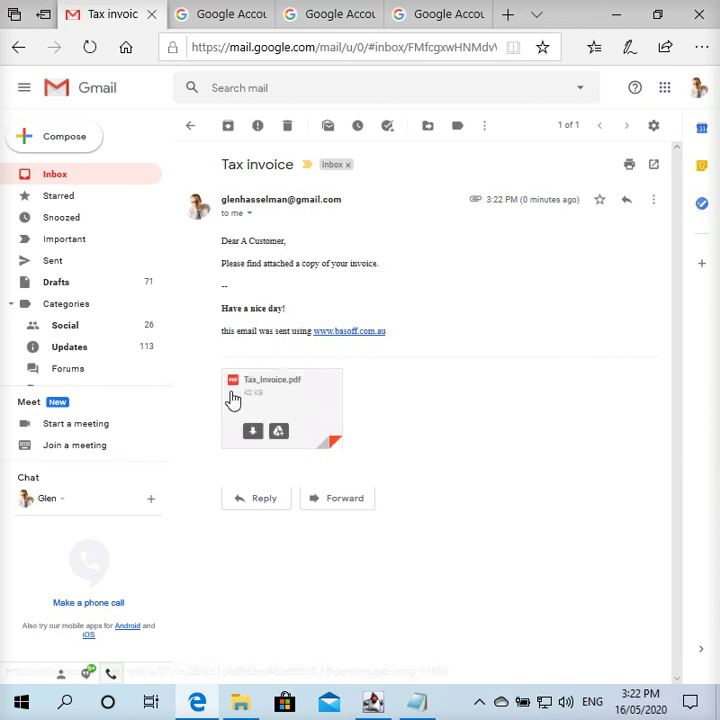
left_click(284, 400)
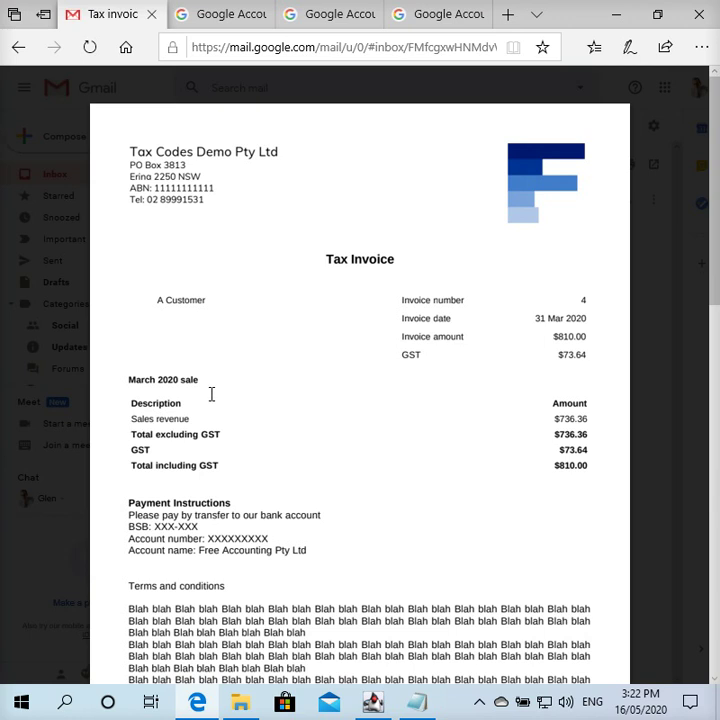
mouse_move(243, 712)
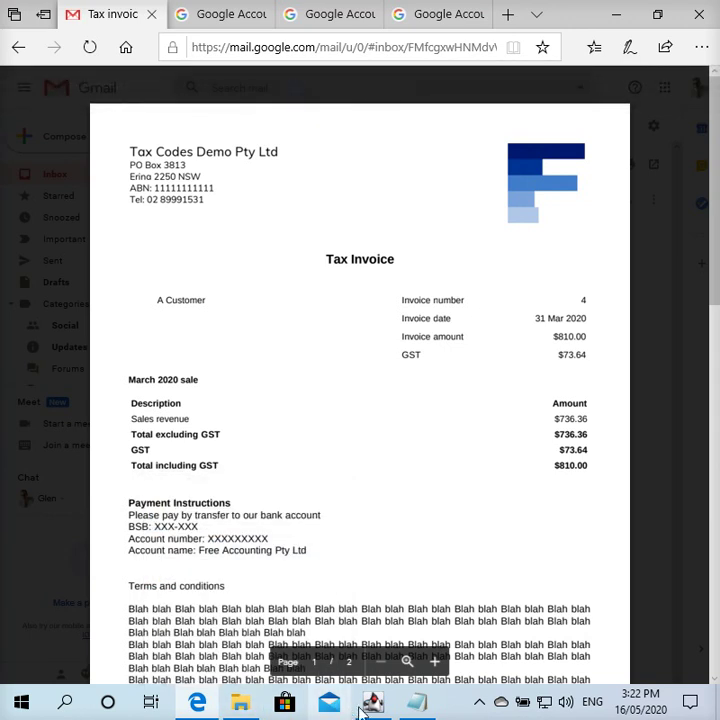
mouse_move(366, 708)
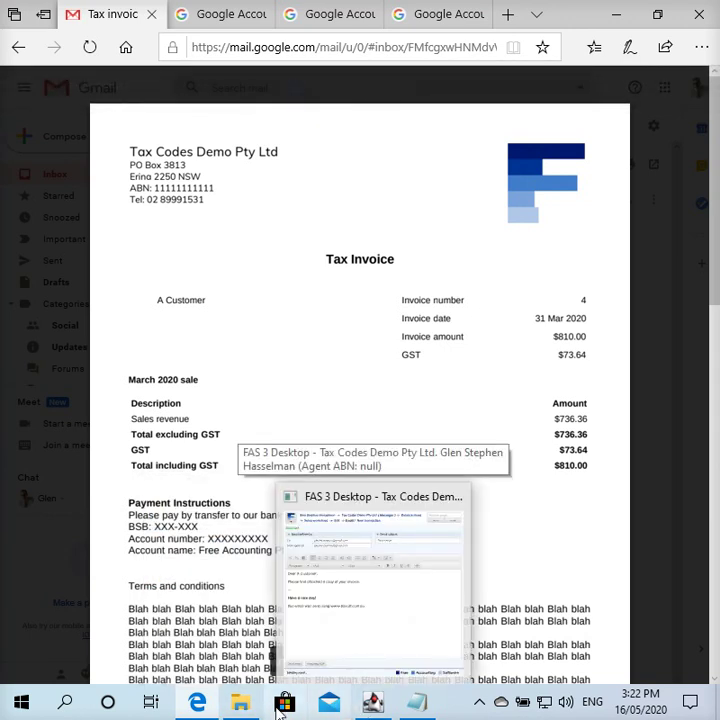
left_click(250, 708)
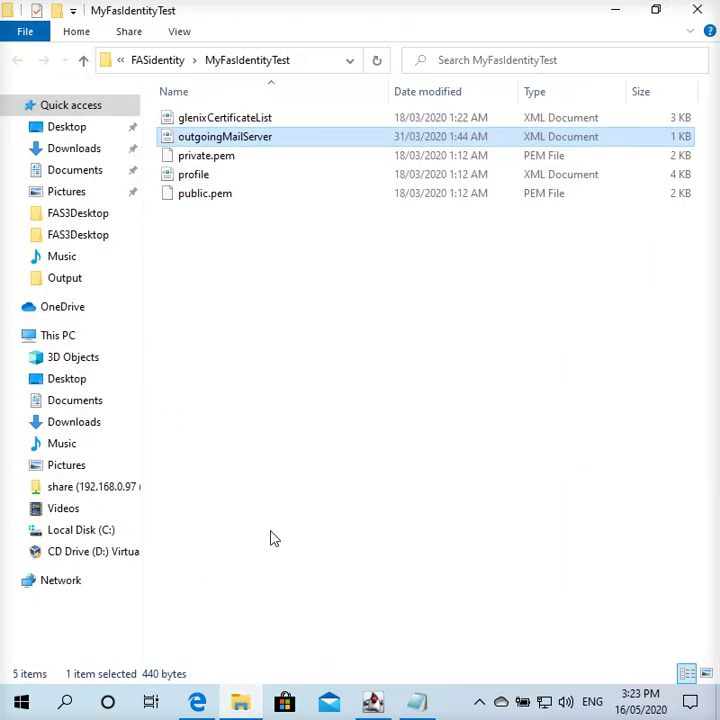
left_click(175, 61)
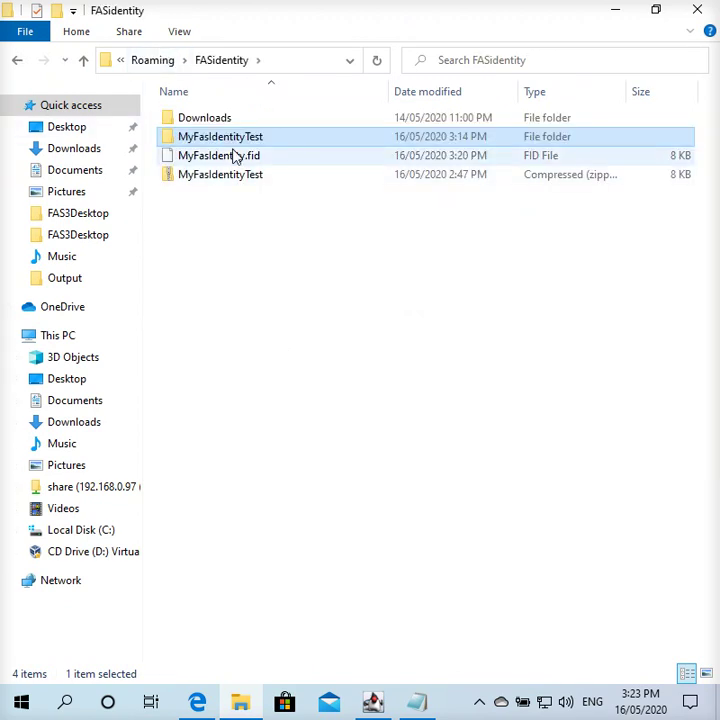
left_click(236, 156)
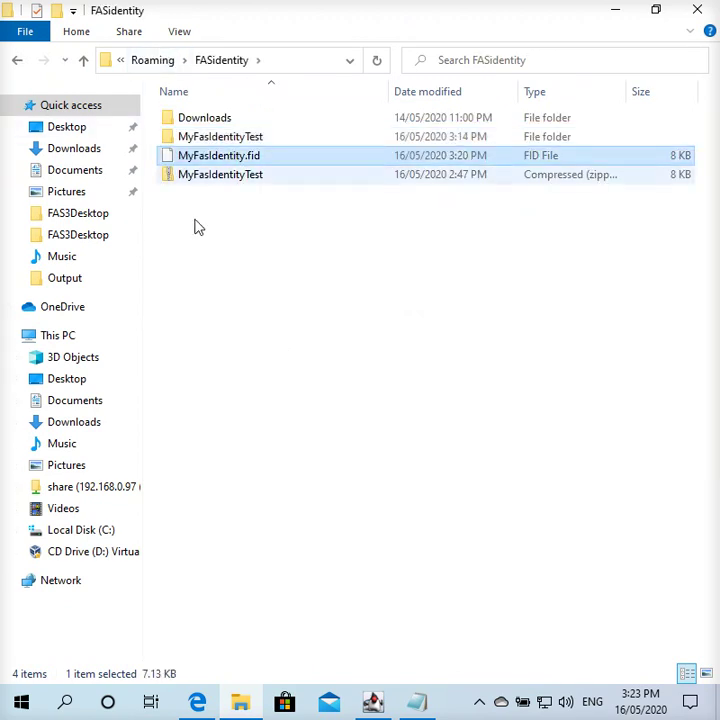
double_click(244, 145)
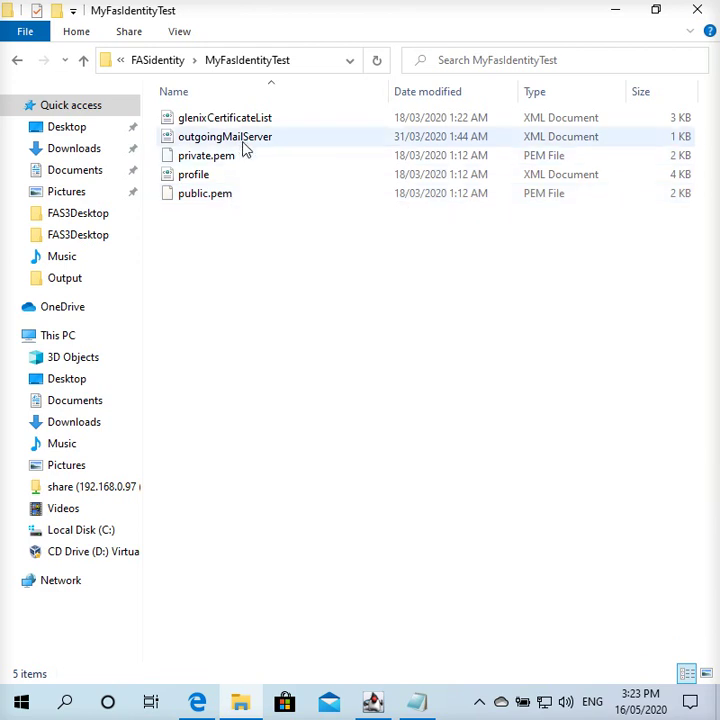
left_click(244, 140)
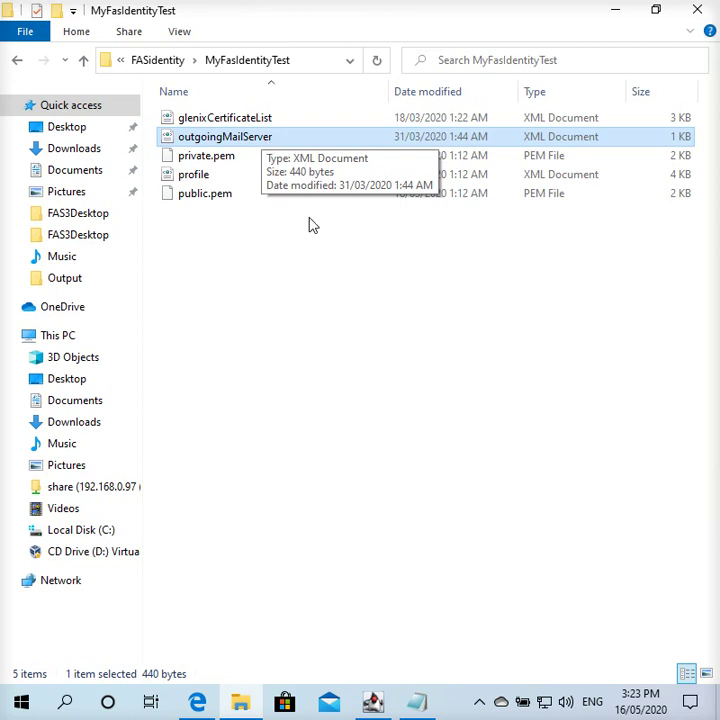
- Show the outgoingMailServer file in Notepad, its contents encrypted characters starting FAS3D001
left_click(427, 710)
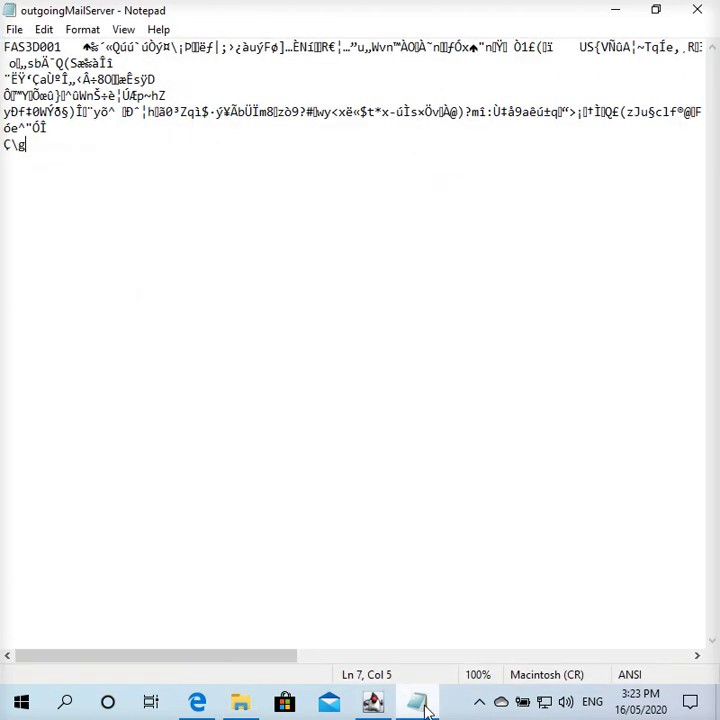